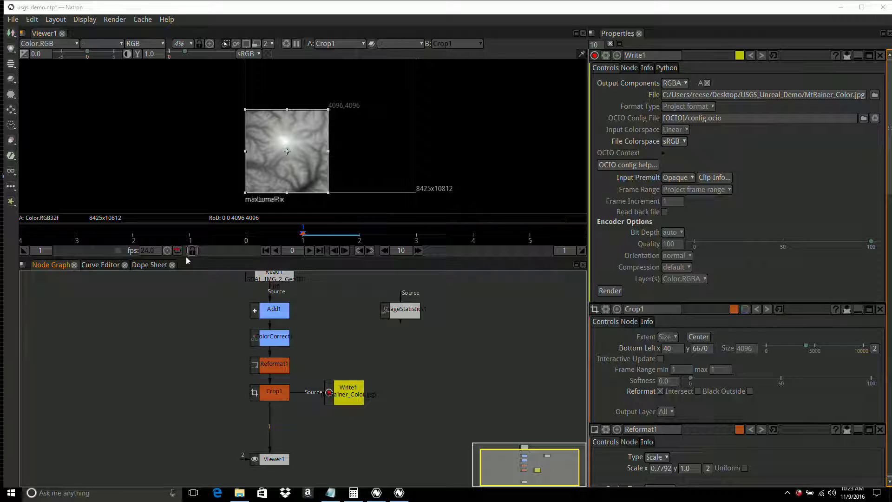
Add a Read3 node loading Screenshot (1).png and place it left of the existing chain
right_click(112, 330)
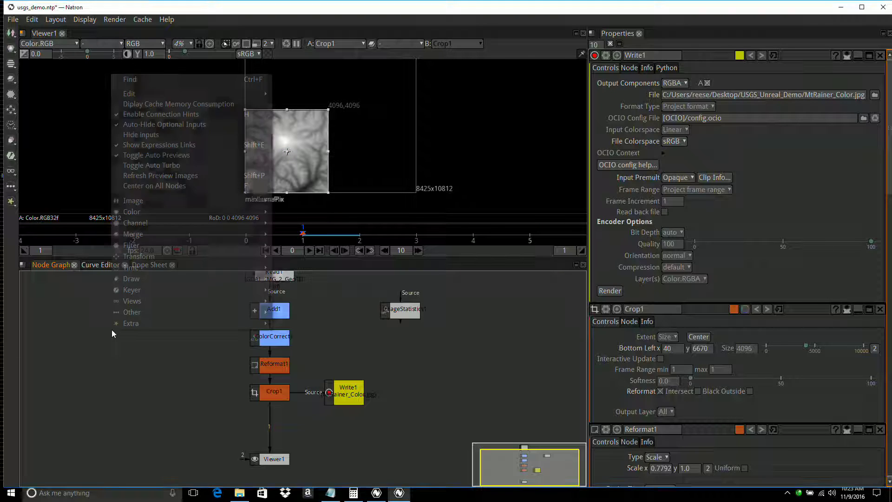
mouse_move(141, 202)
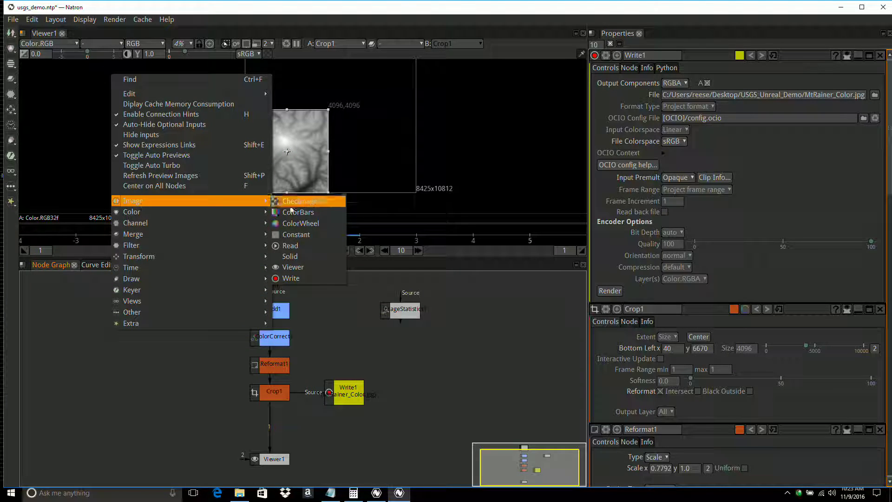
click(293, 250)
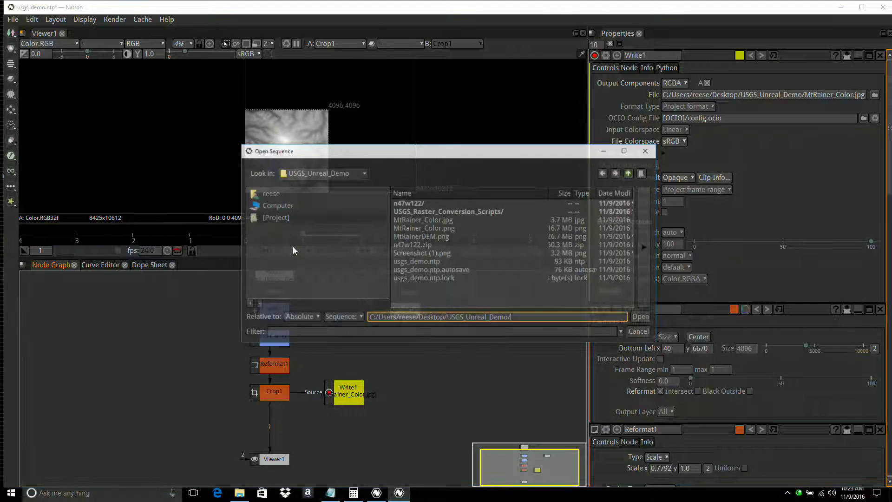
click(426, 255)
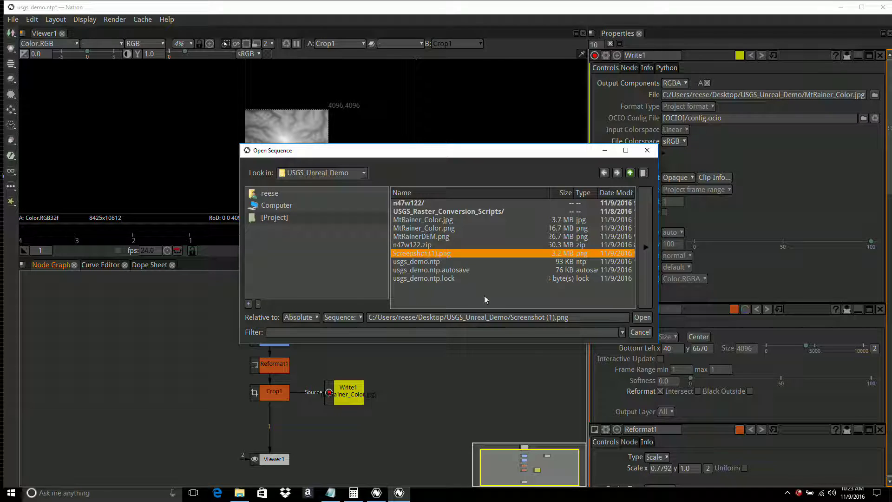
click(642, 318)
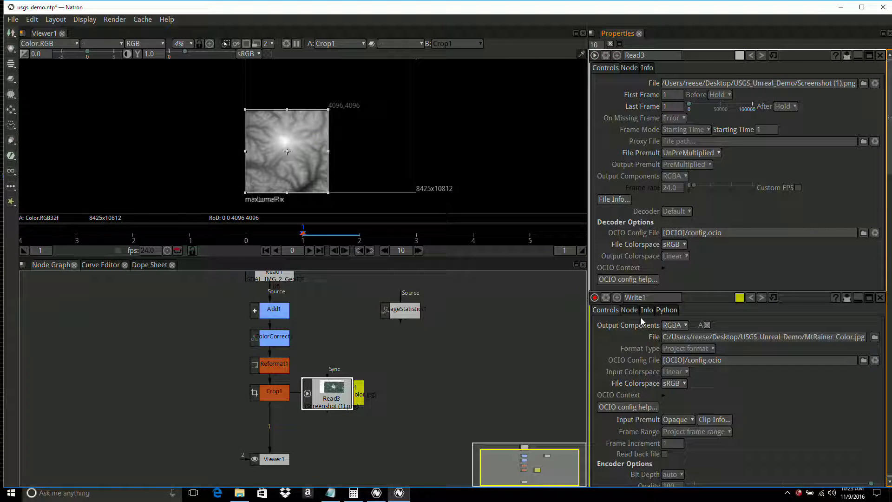
drag(332, 392, 163, 324)
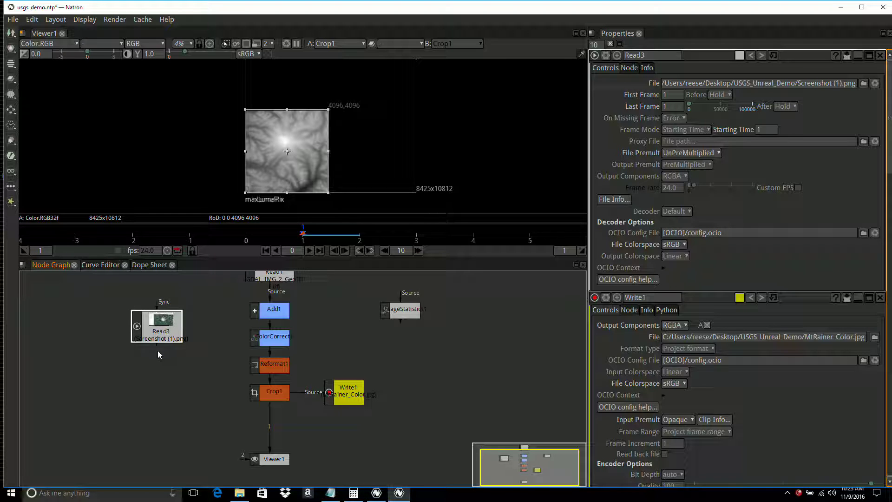
Add a Transform2 node after Read3 and place it below the screenshot node
right_click(157, 329)
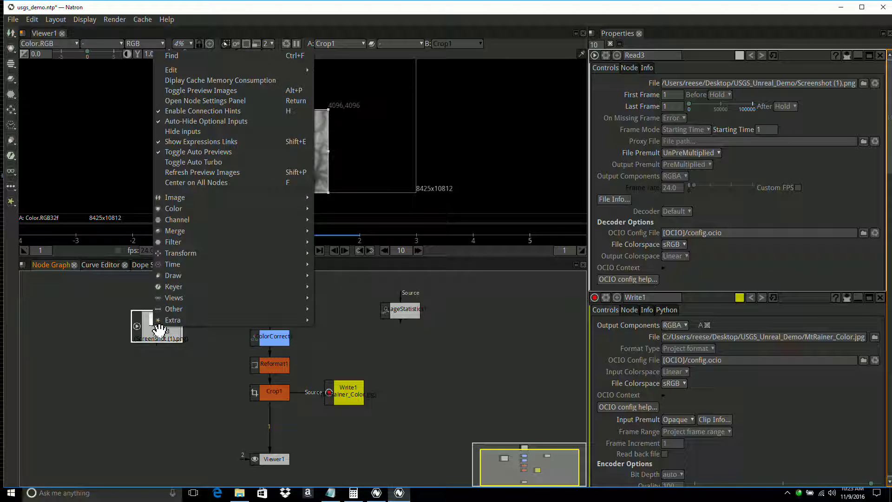
mouse_move(189, 258)
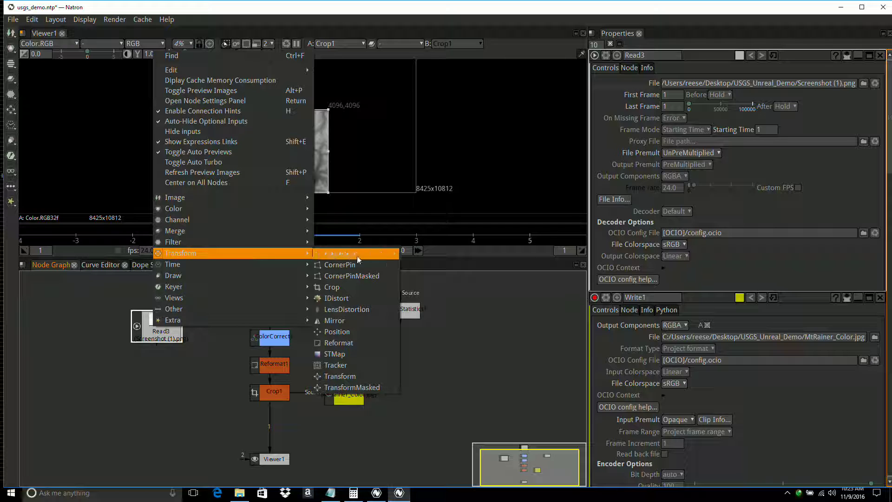
click(345, 375)
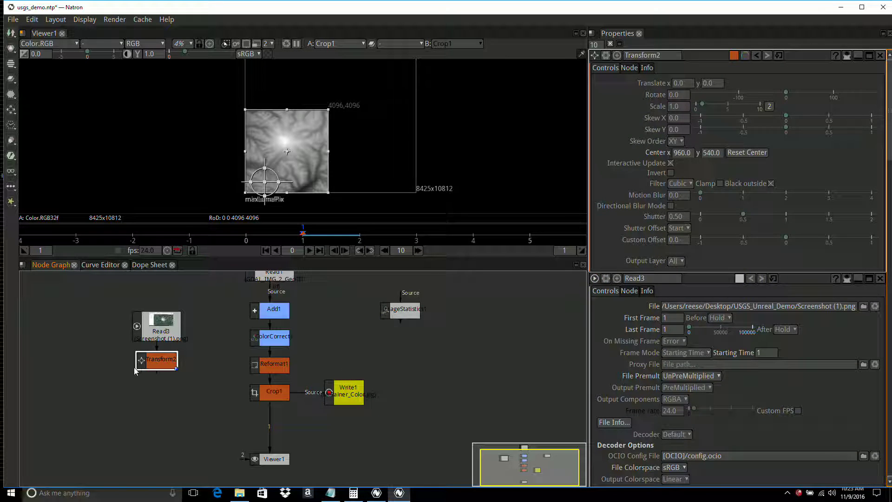
drag(155, 362, 155, 385)
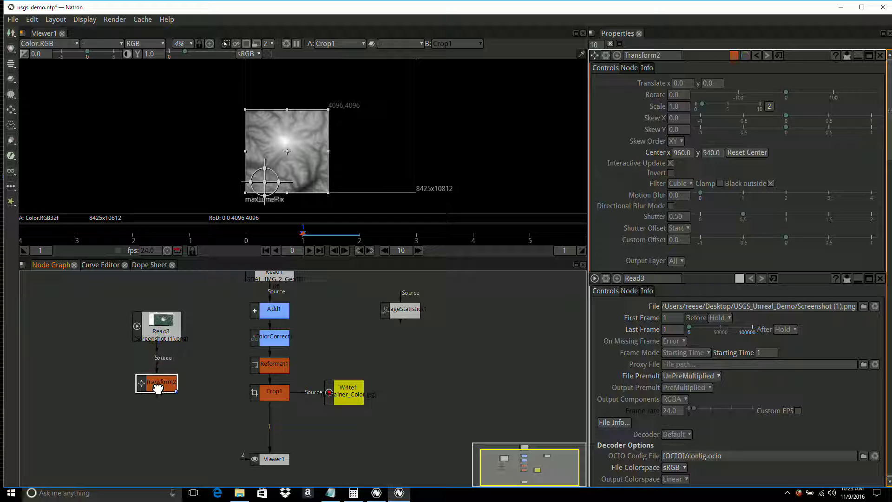
Insert a Merge2 over node after Crop1, ahead of Viewer1
click(273, 394)
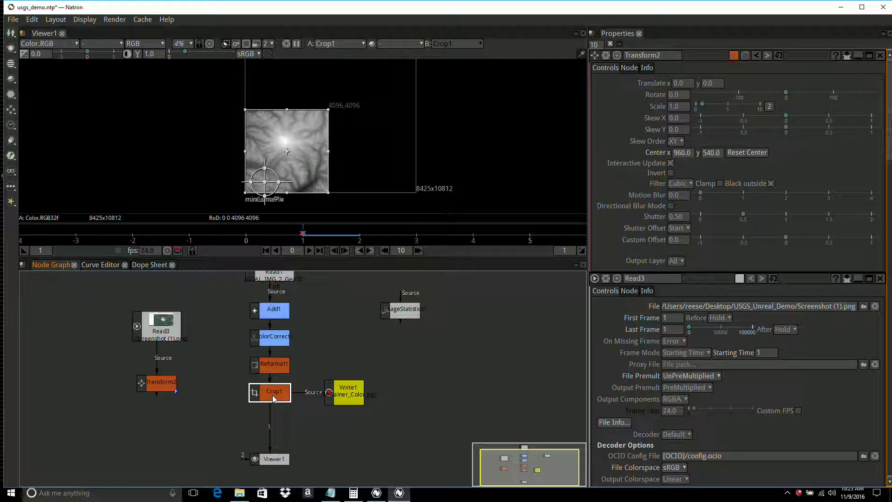
right_click(273, 396)
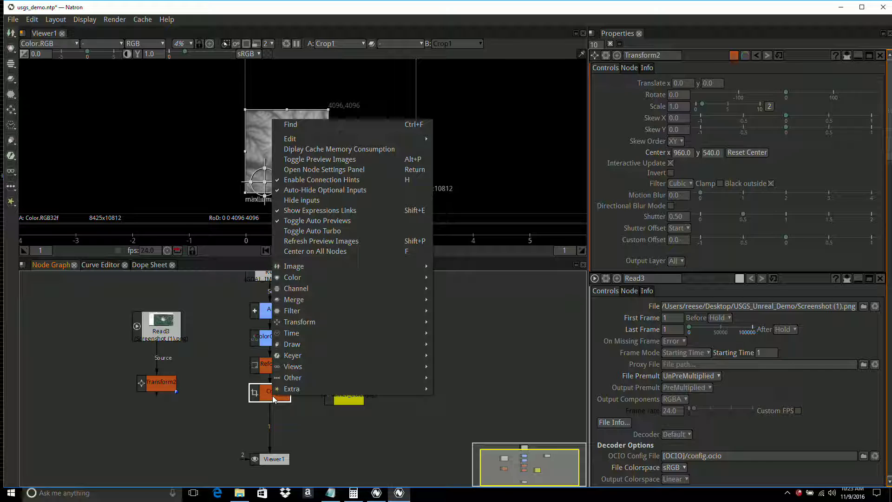
mouse_move(306, 300)
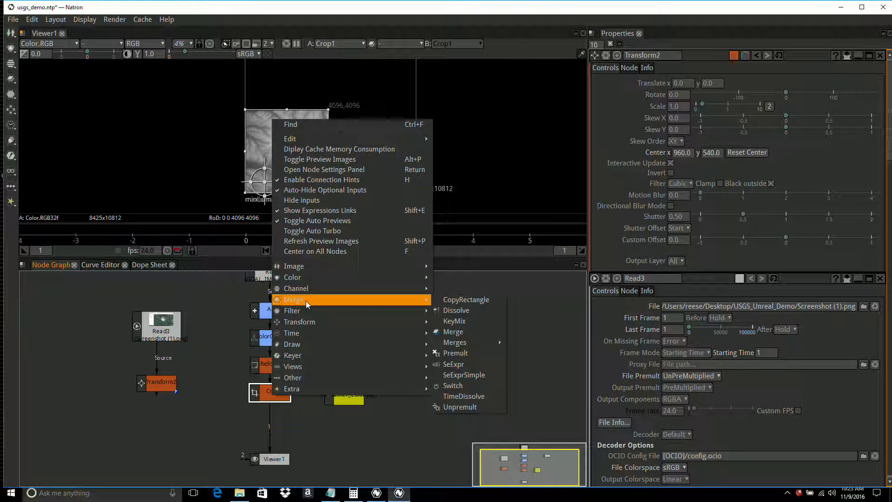
click(453, 333)
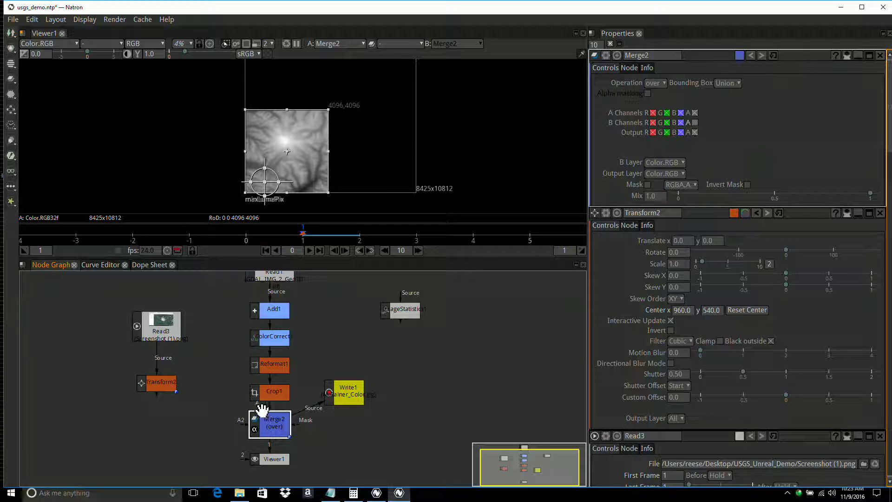
Feed Transform2 into Merge2's A input, then scale it to 5.5481 and translate to -200, 1760
drag(224, 410, 162, 379)
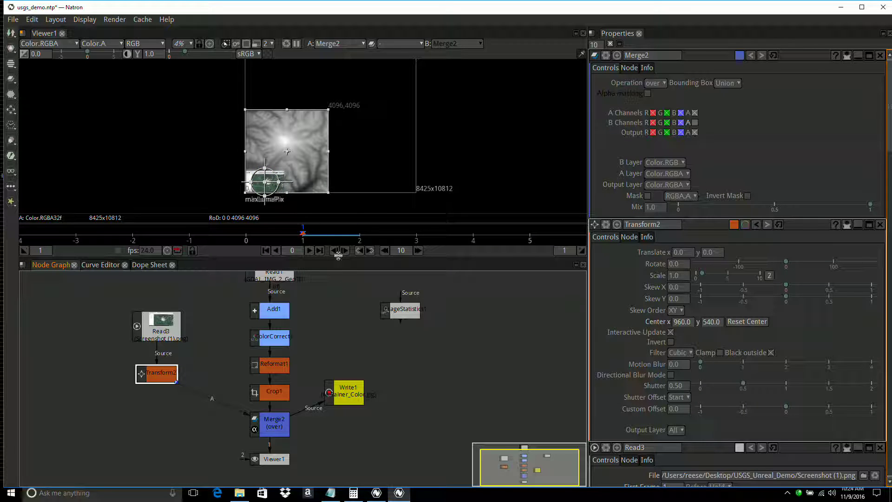
drag(338, 256, 336, 329)
scroll(280, 196, up, 2)
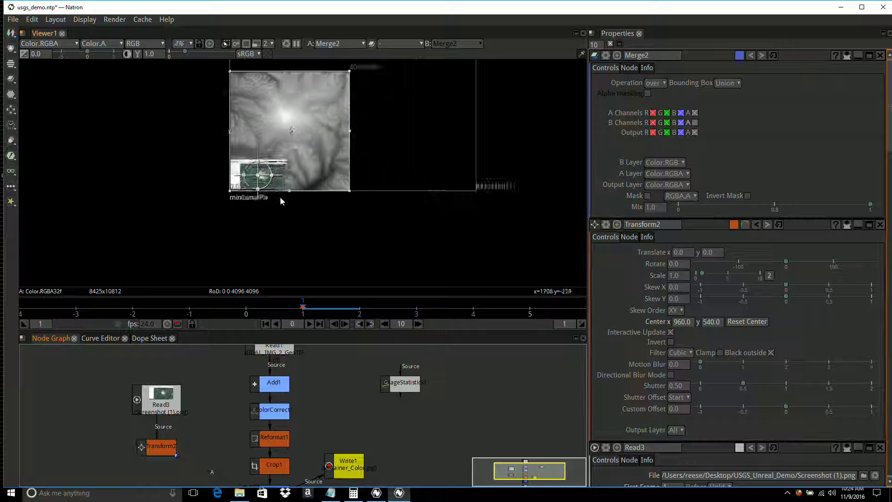
middle_drag(305, 204, 314, 252)
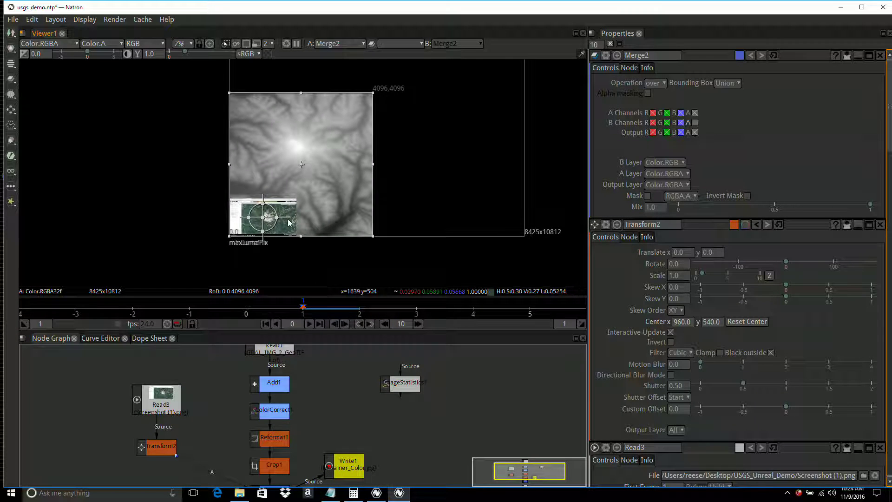
drag(276, 212, 335, 191)
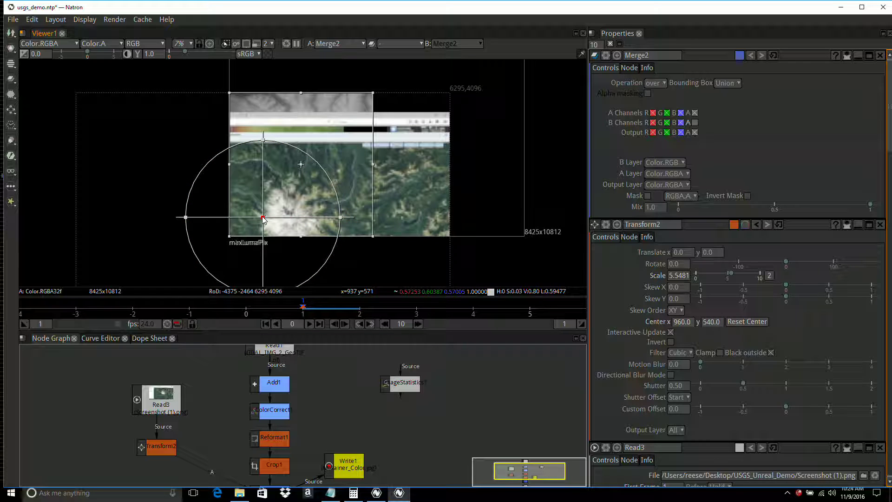
drag(263, 219, 257, 155)
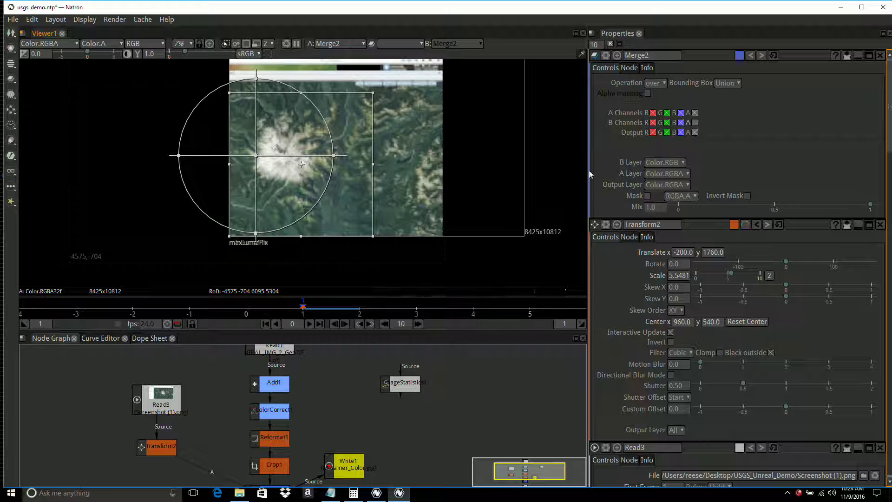
Blend Merge2 at mix 0.675 and move Transform2 to translate 120, 2060 over the terrain
click(653, 210)
drag(871, 207, 798, 204)
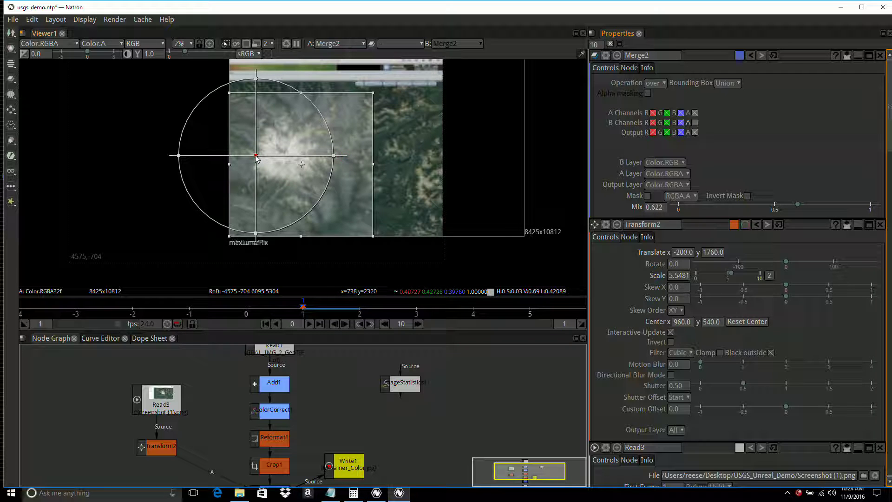
drag(257, 159, 277, 172)
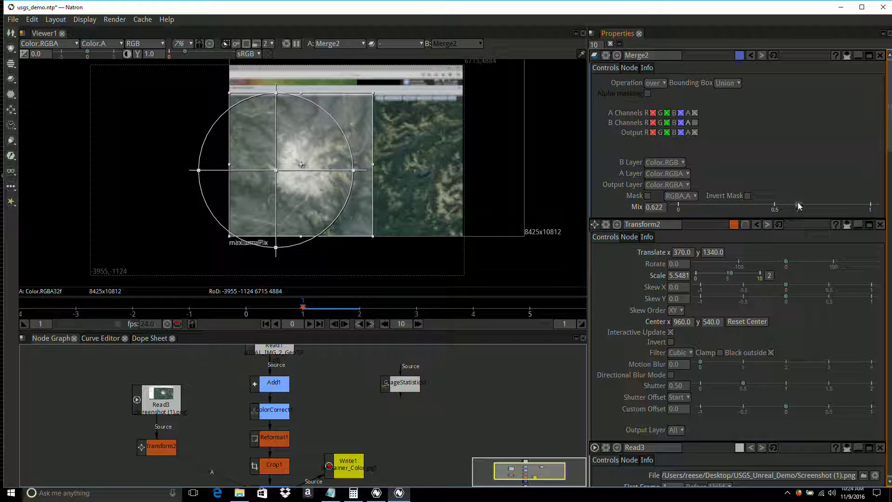
mouse_move(800, 202)
mouse_down()
mouse_move(822, 203)
mouse_move(719, 202)
mouse_move(799, 200)
mouse_move(755, 202)
mouse_move(799, 201)
mouse_move(783, 203)
mouse_up()
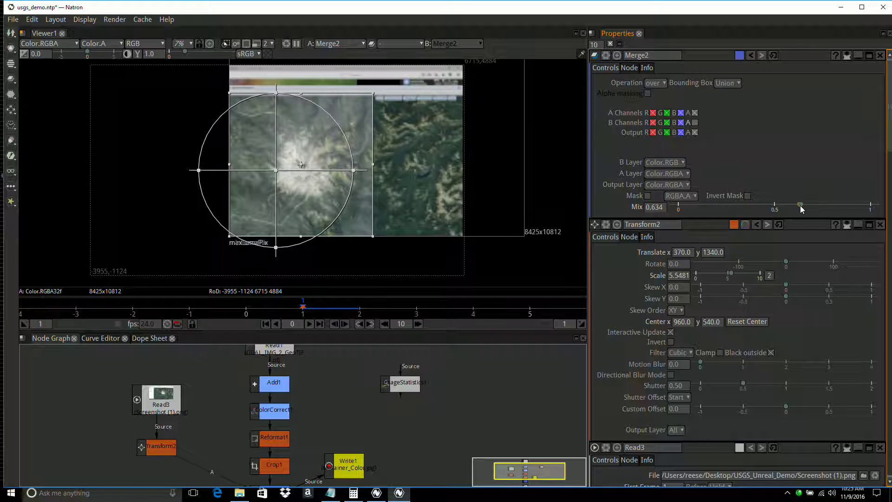
mouse_move(794, 205)
mouse_down()
mouse_move(818, 206)
mouse_move(809, 205)
mouse_up()
drag(272, 170, 269, 146)
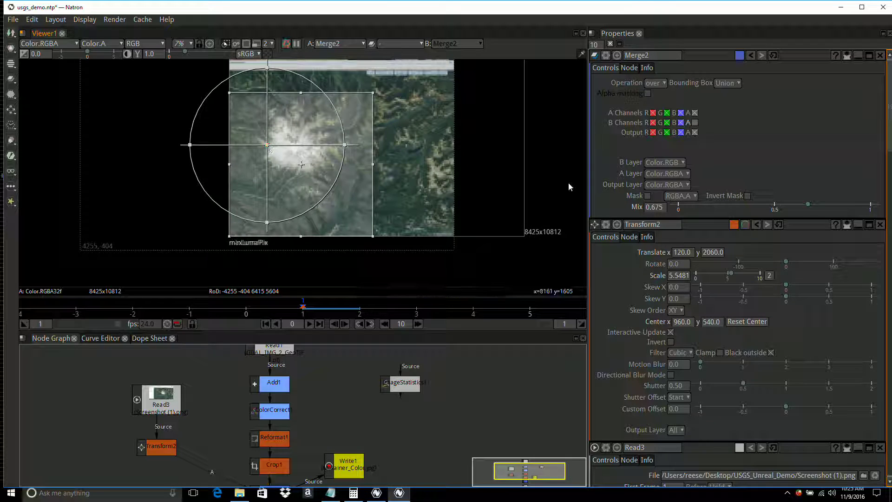
Restore Merge2 mix to 1.0 and pan the graph to show Merge2 and Viewer1
drag(806, 207, 881, 209)
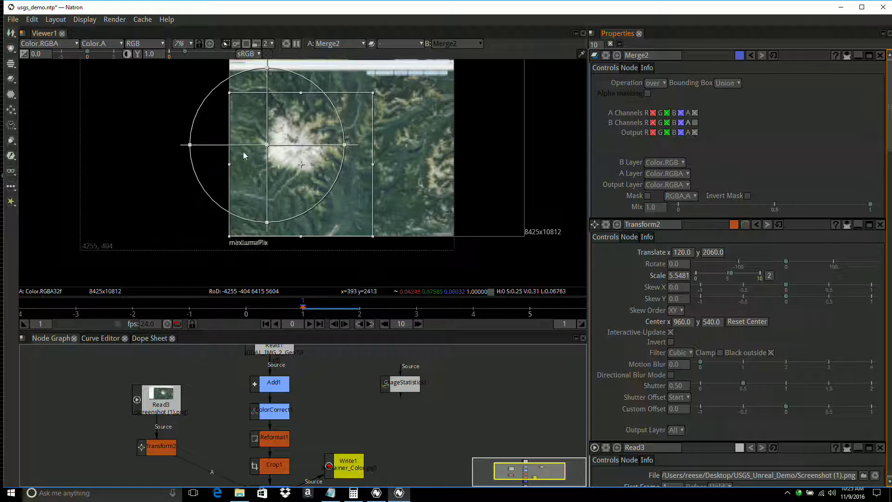
scroll(211, 150, down, 2)
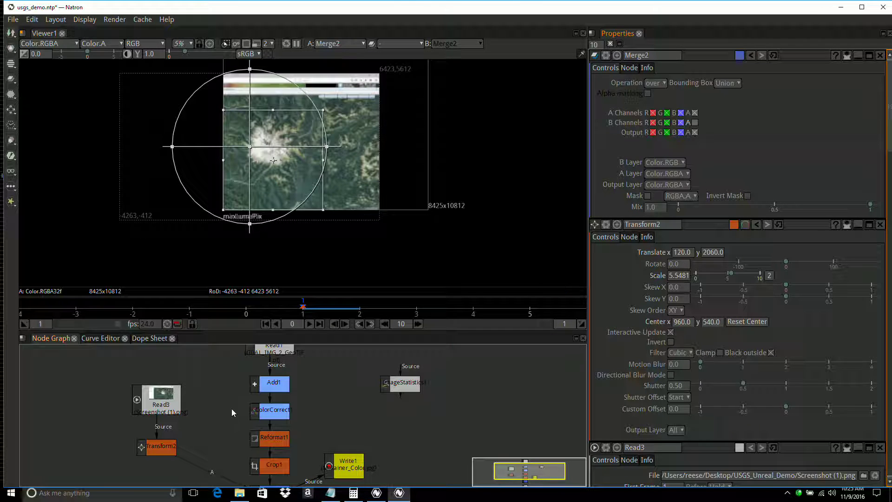
middle_drag(222, 423, 241, 373)
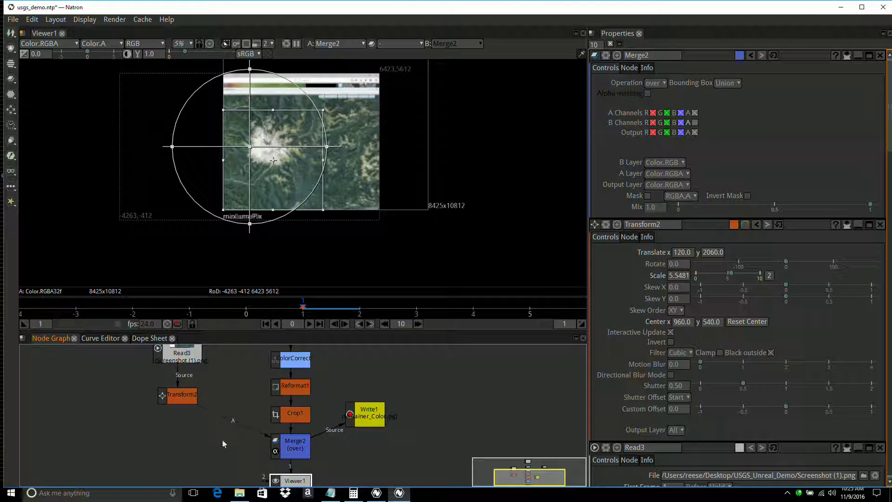
middle_drag(221, 446, 237, 431)
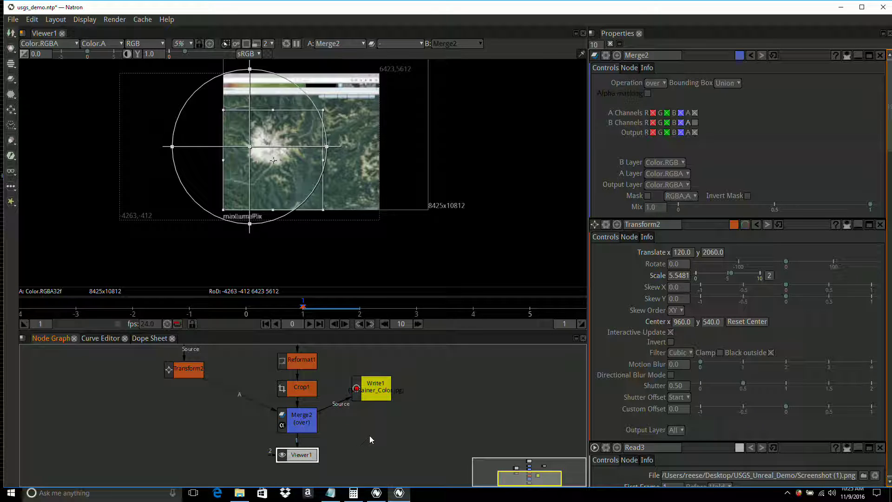
Add a Write2 output node after Merge2
click(297, 423)
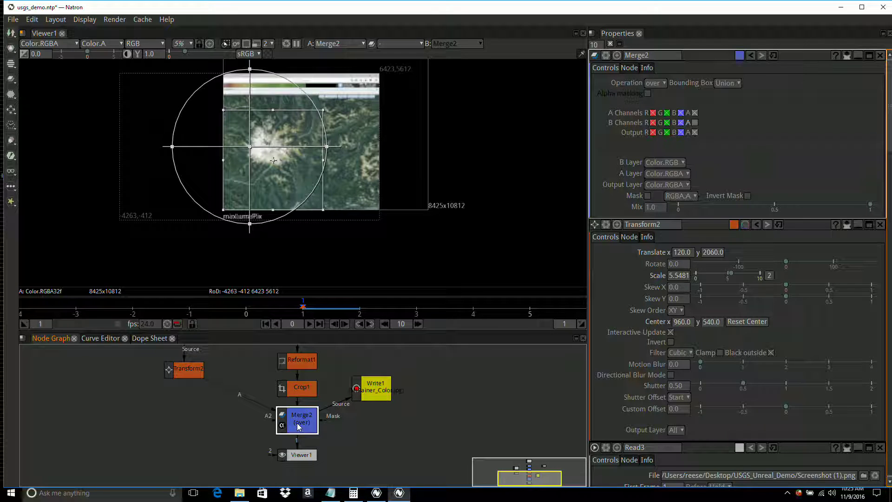
right_click(297, 423)
mouse_move(347, 297)
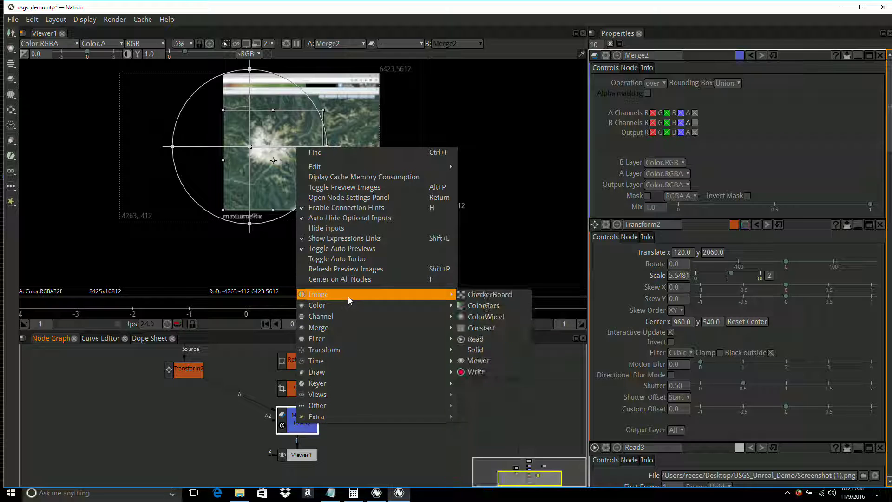
click(481, 369)
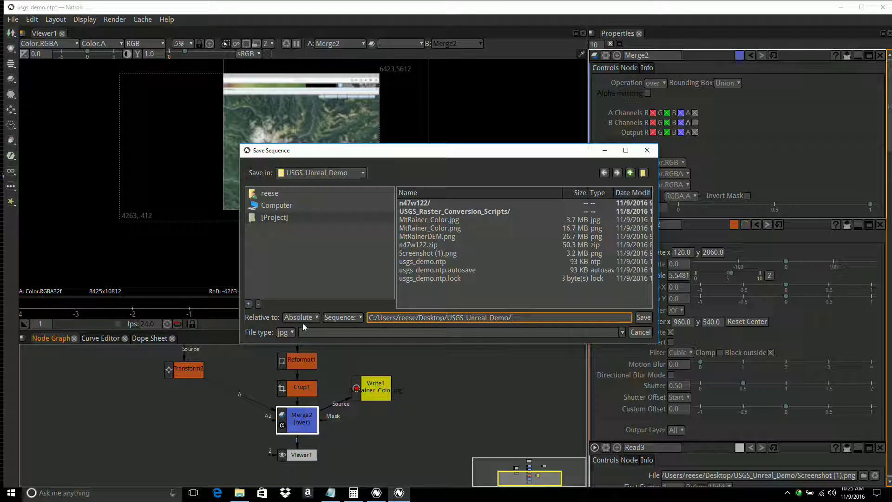
Set the Write2 file type to png and name the output file Color
click(292, 333)
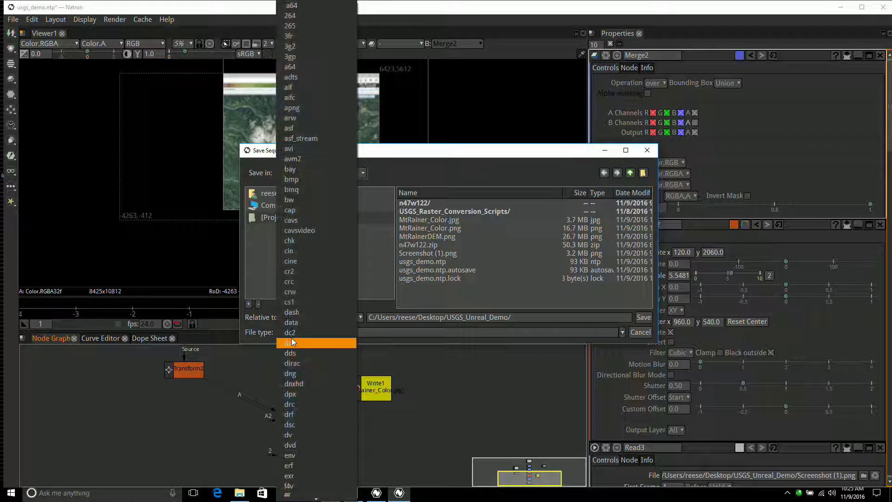
scroll(308, 376, up, 10)
scroll(307, 375, down, 15)
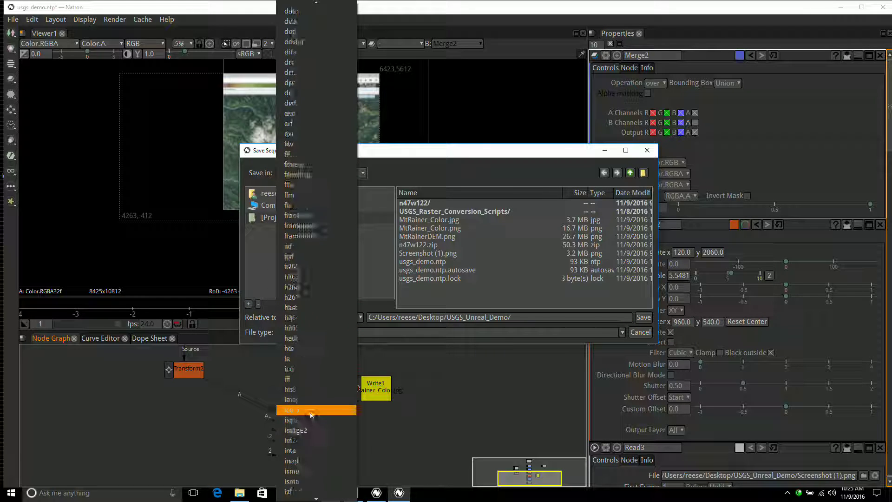
scroll(310, 423, down, 11)
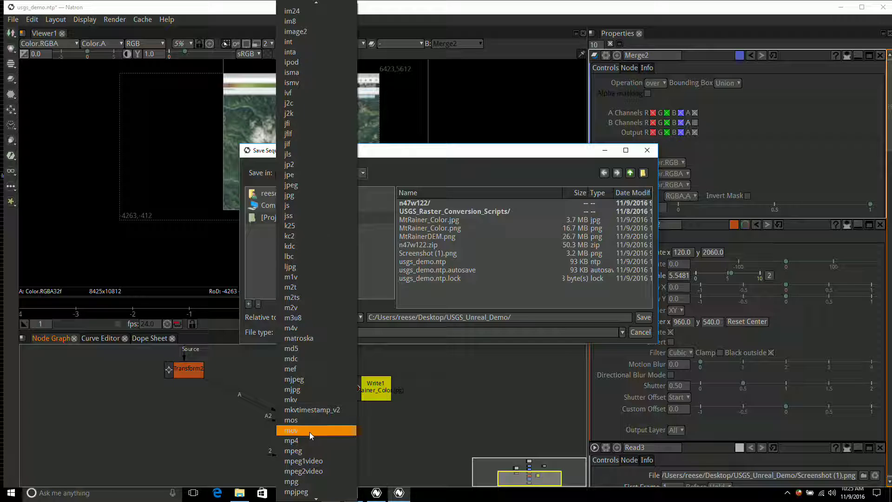
scroll(309, 433, down, 4)
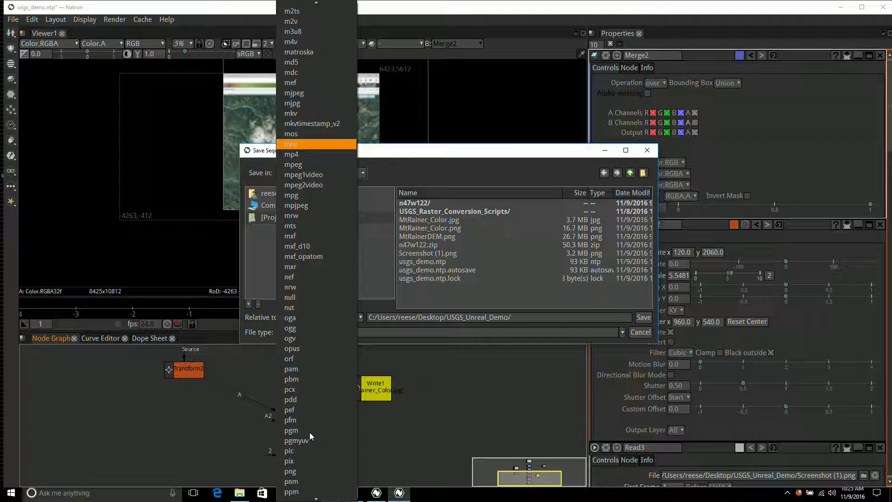
click(308, 471)
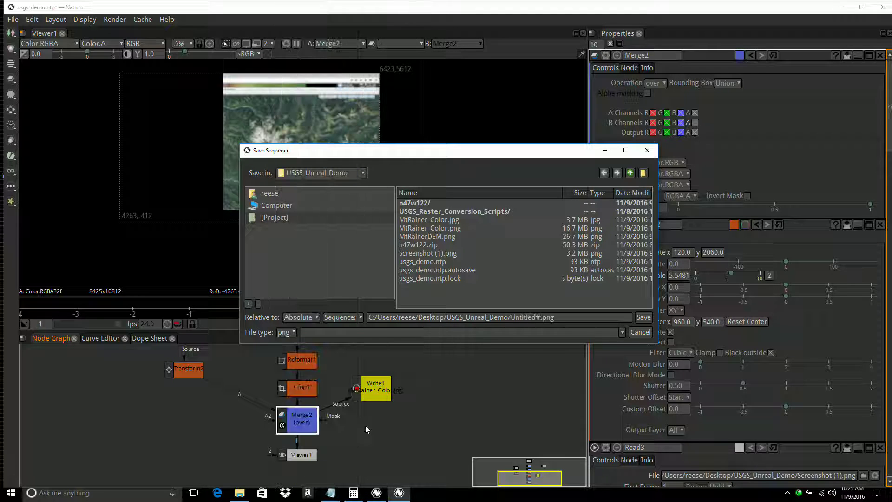
click(542, 317)
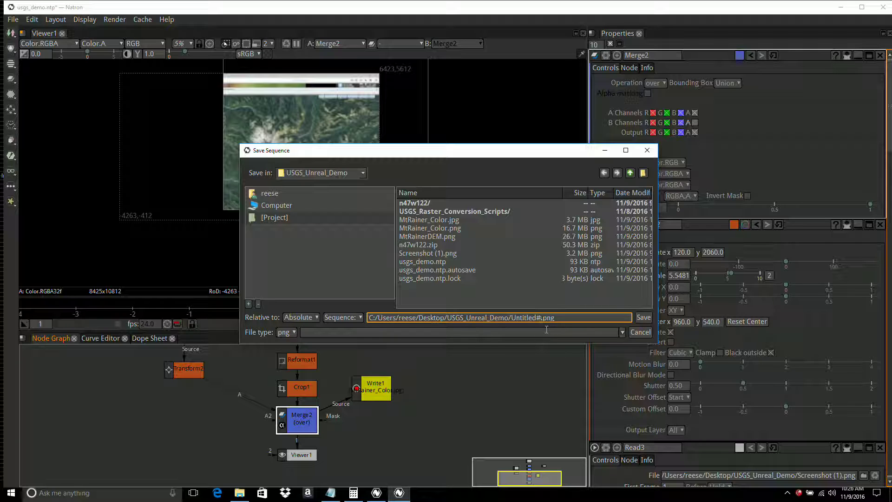
key(BackSpace)
key(BackSpace)
key(BackSpace)
key(BackSpace)
key(BackSpace)
text(Color)
Save the output as Color.png and render Write2 to 100%
click(642, 318)
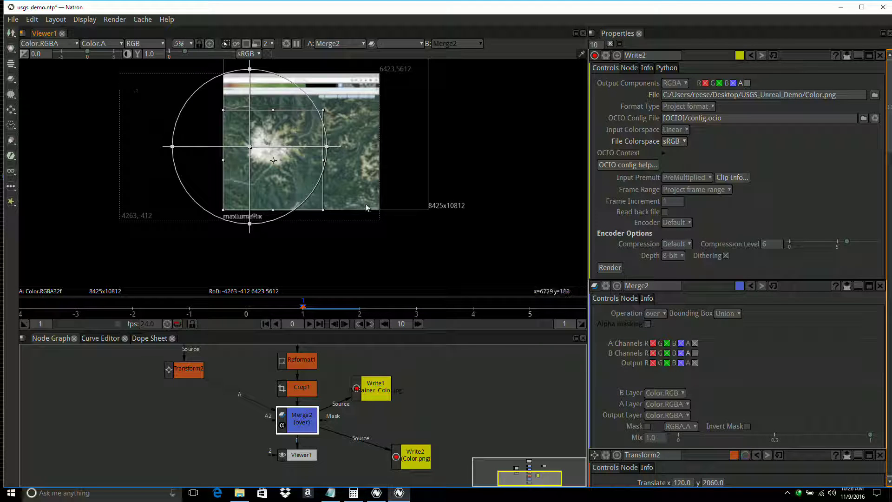
click(612, 267)
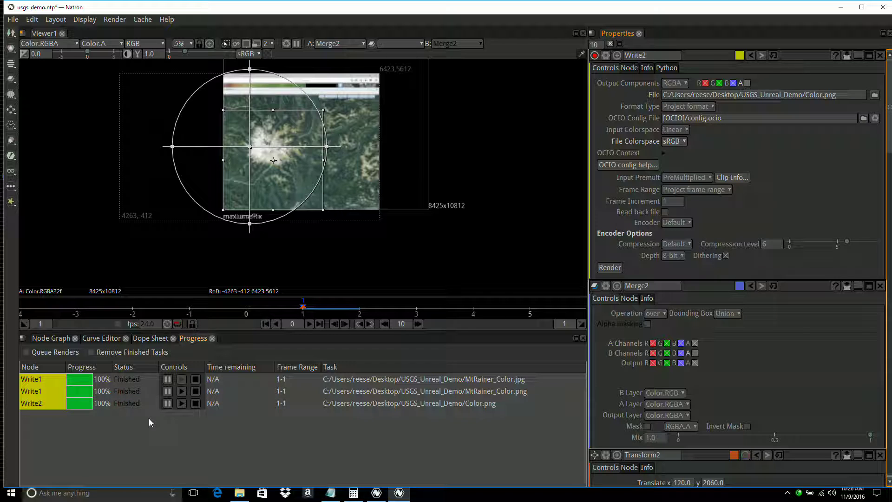
Show the USGS_Unreal_Demo folder in File Explorer and preview the rendered Color.png
click(243, 491)
click(524, 209)
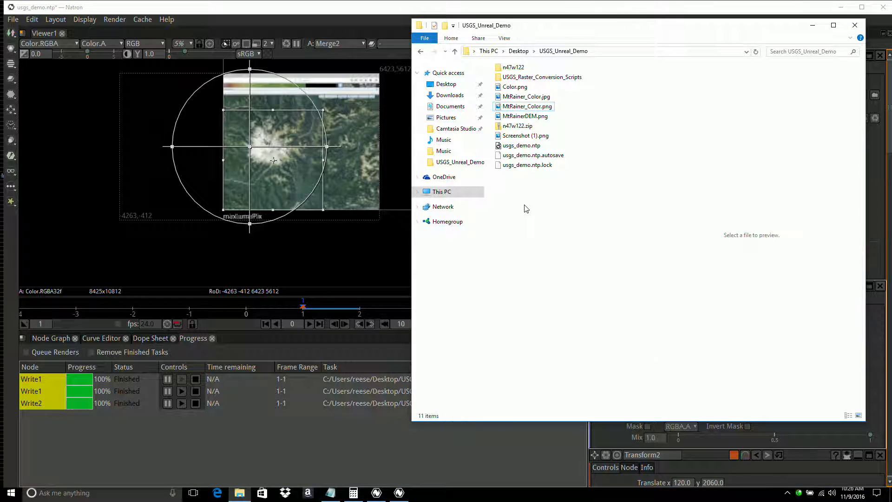
click(517, 87)
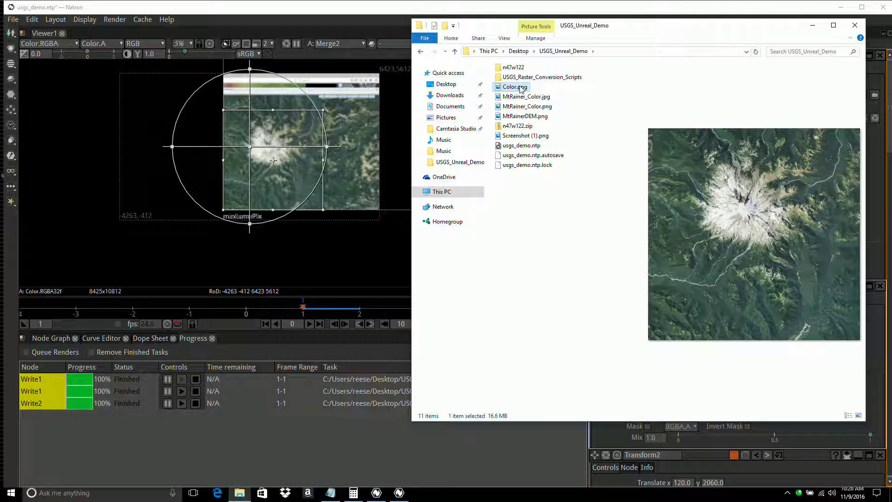